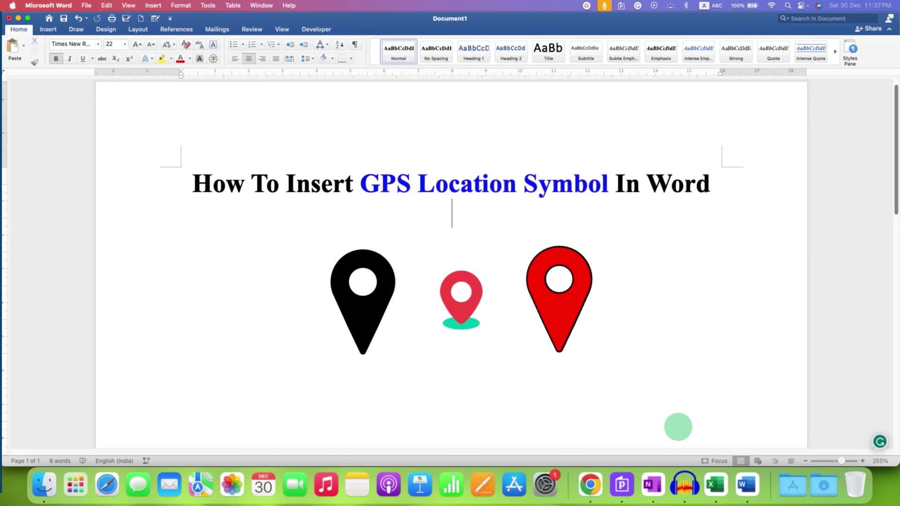
Select each of the three sample pins and drag the black pin further left
{"action": "left_click", "coordinate": [378, 327]}
{"action": "left_click", "coordinate": [480, 330]}
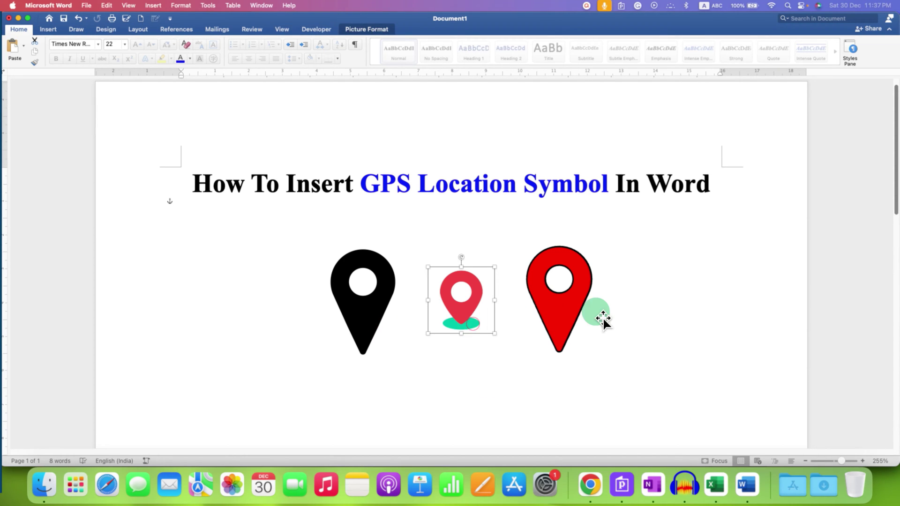
{"action": "left_click", "coordinate": [568, 321]}
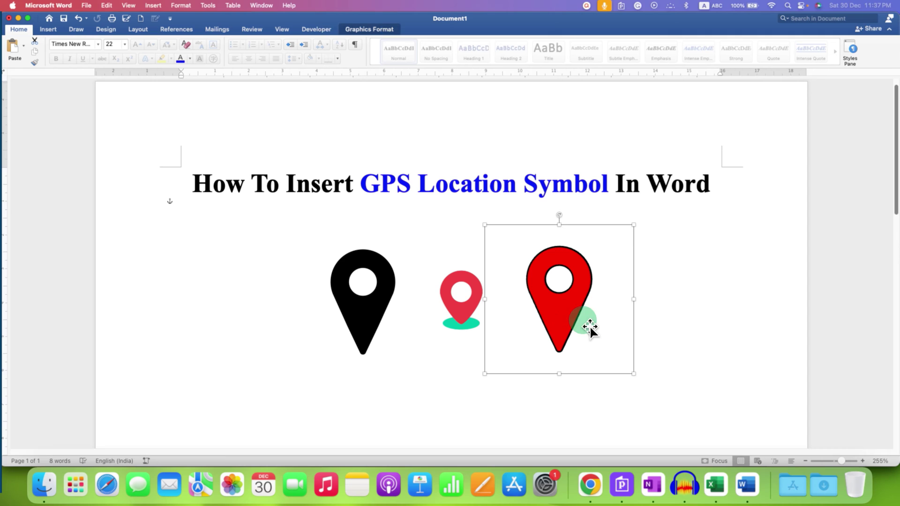
{"action": "left_click", "coordinate": [428, 415]}
{"action": "left_click_drag", "start_coordinate": [372, 336], "coordinate": [324, 337]}
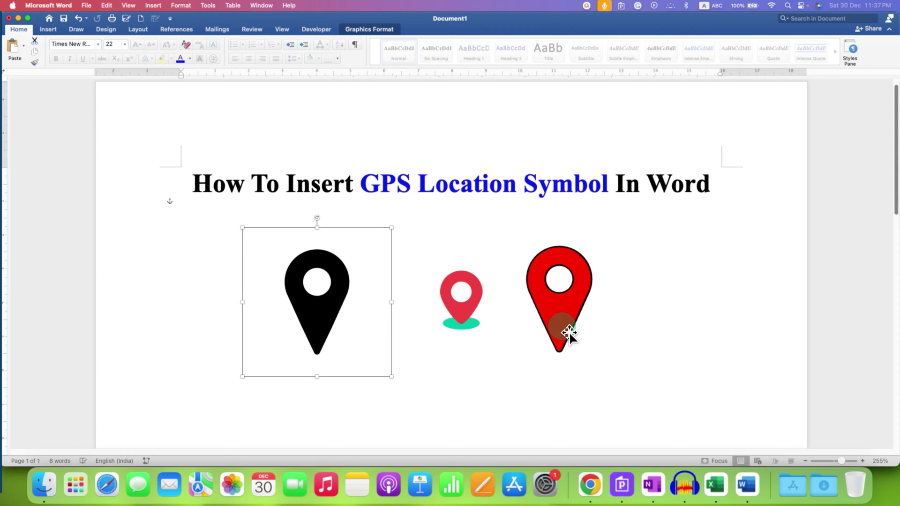
Undo the edits so only the red pin with the green base remains
{"action": "left_click", "coordinate": [525, 326]}
{"action": "left_click", "coordinate": [458, 327]}
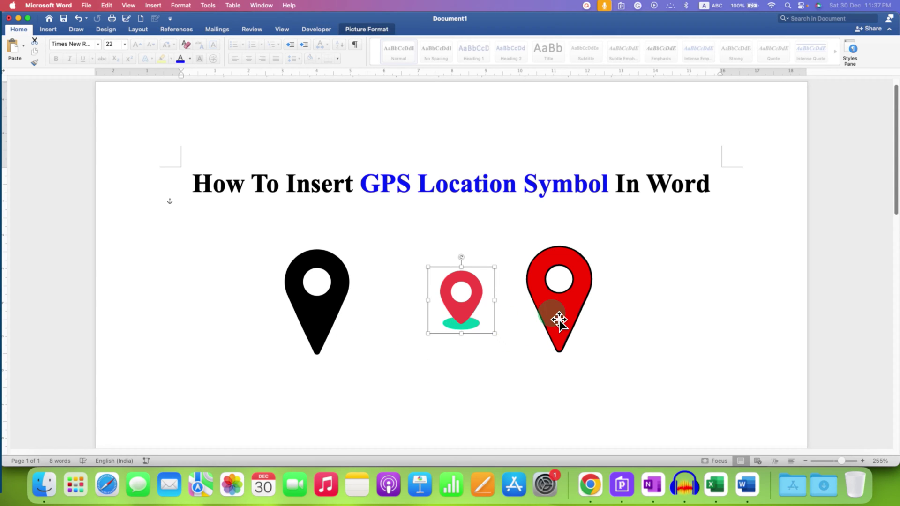
{"action": "left_click", "coordinate": [560, 321]}
{"action": "key", "text": "super+z"}
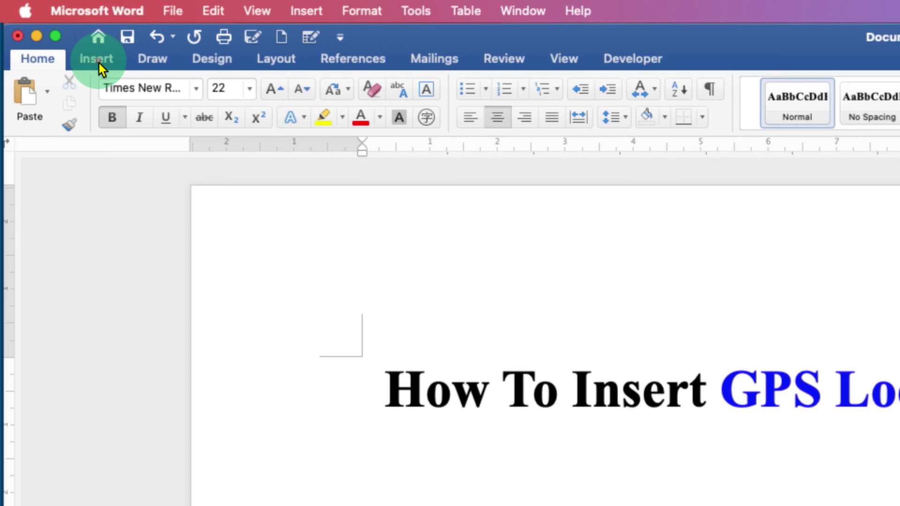
Open the Icons pane from the Insert tab
{"action": "left_click", "coordinate": [99, 63]}
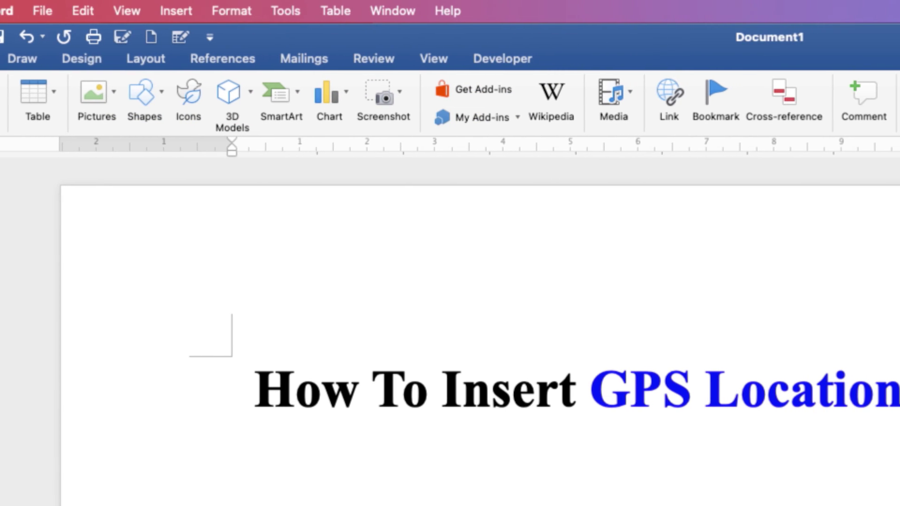
{"action": "left_click", "coordinate": [196, 111]}
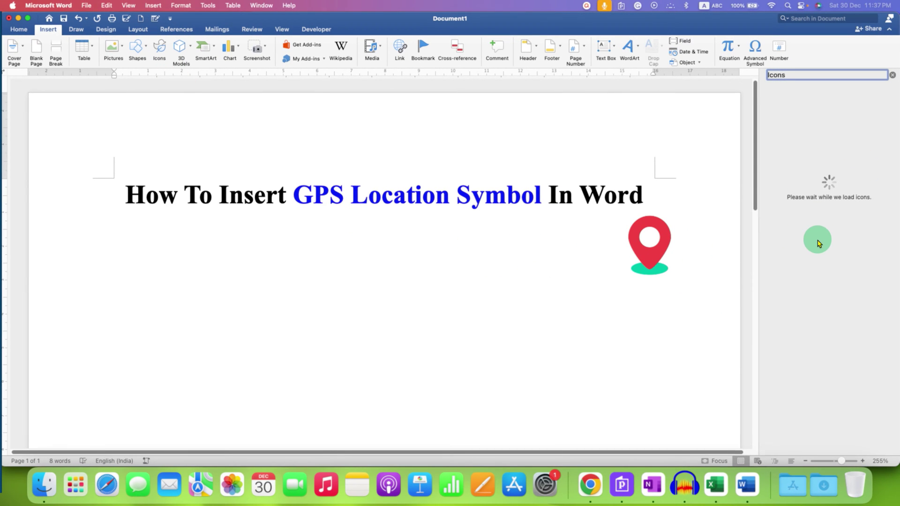
Search the icon library for 'location' instead of 'gps'
{"action": "left_click", "coordinate": [815, 93]}
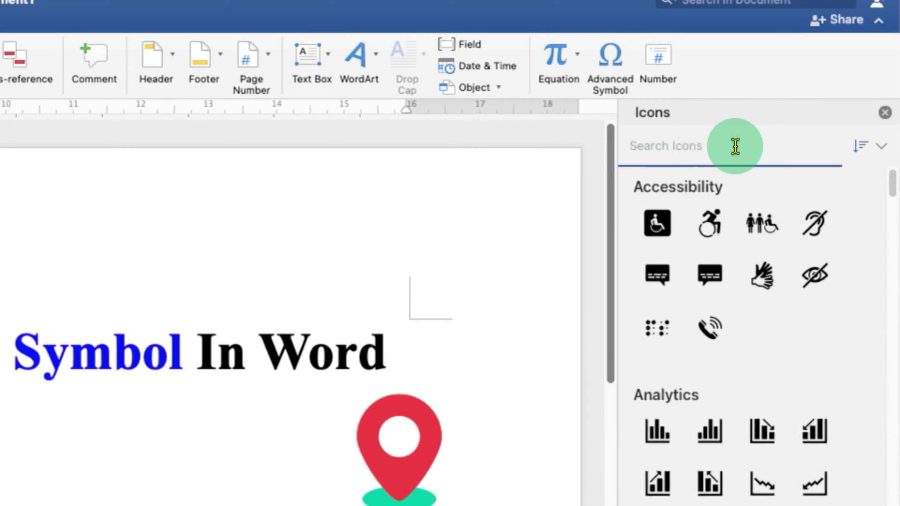
{"action": "left_click", "coordinate": [734, 147]}
{"action": "type", "text": "gps"}
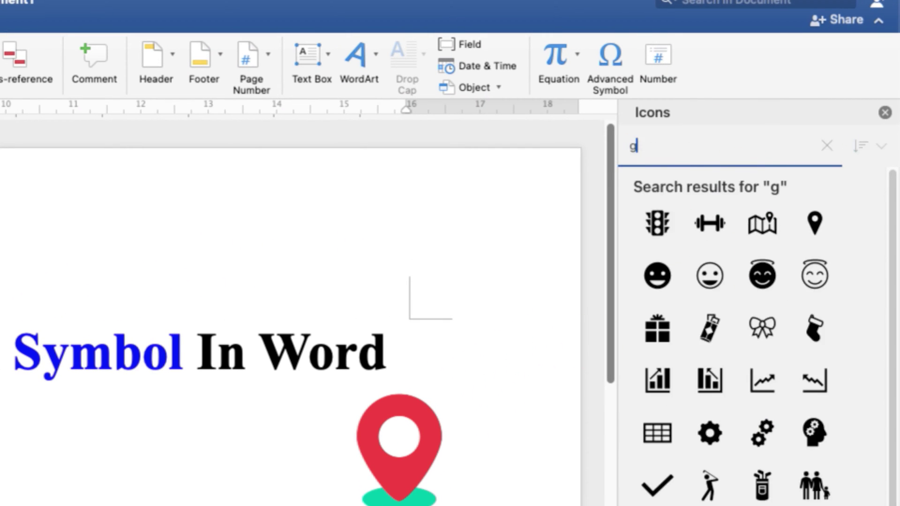
{"action": "key", "text": "BackSpace"}
{"action": "key", "text": "BackSpace"}
{"action": "key", "text": "BackSpace"}
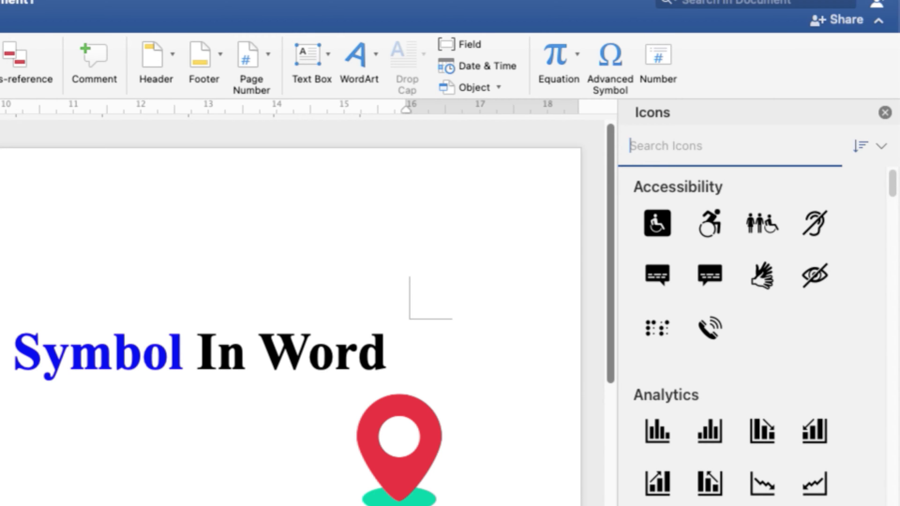
{"action": "type", "text": "location"}
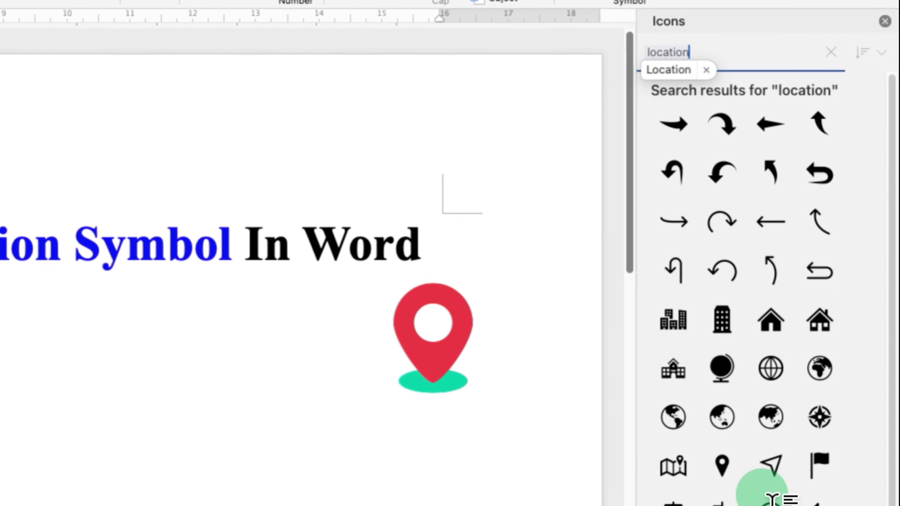
Select the black location-pin icon and insert it under the heading
{"action": "left_click", "coordinate": [722, 465]}
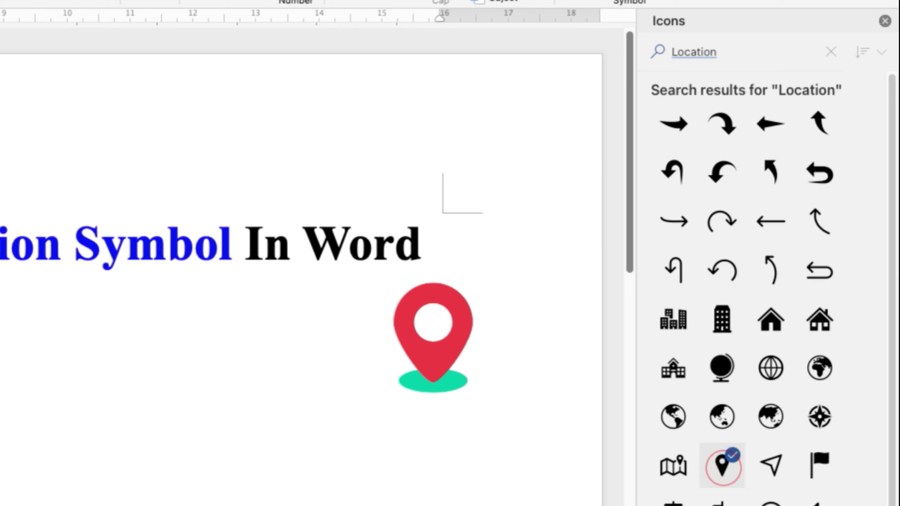
{"action": "left_click", "coordinate": [723, 464]}
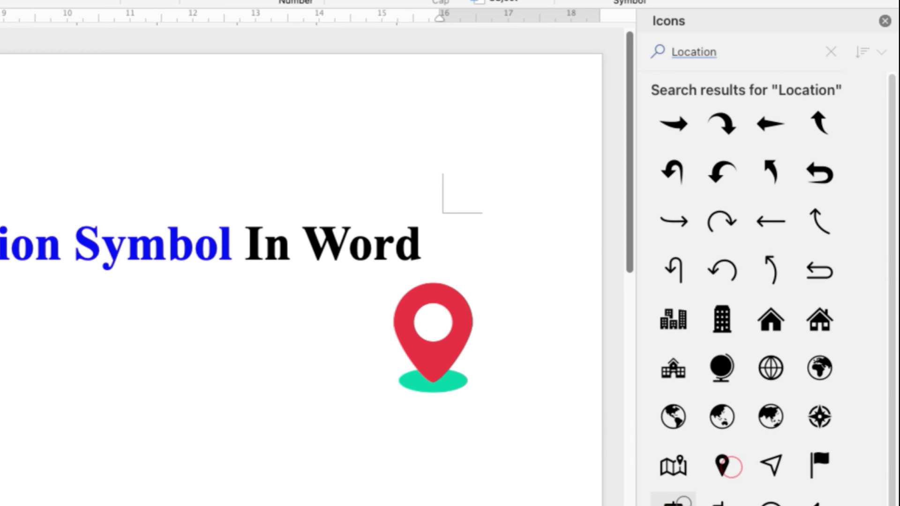
{"action": "left_click", "coordinate": [725, 466]}
{"action": "left_click", "coordinate": [730, 474]}
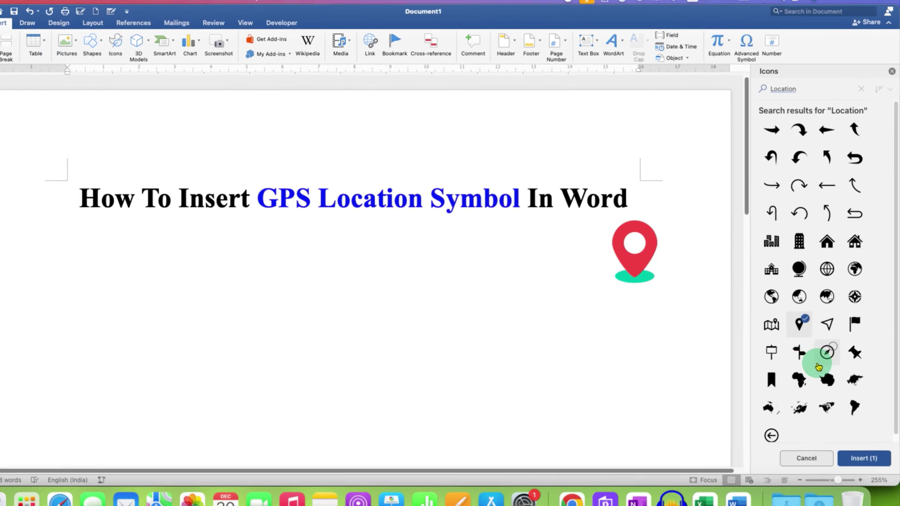
{"action": "left_click", "coordinate": [860, 441]}
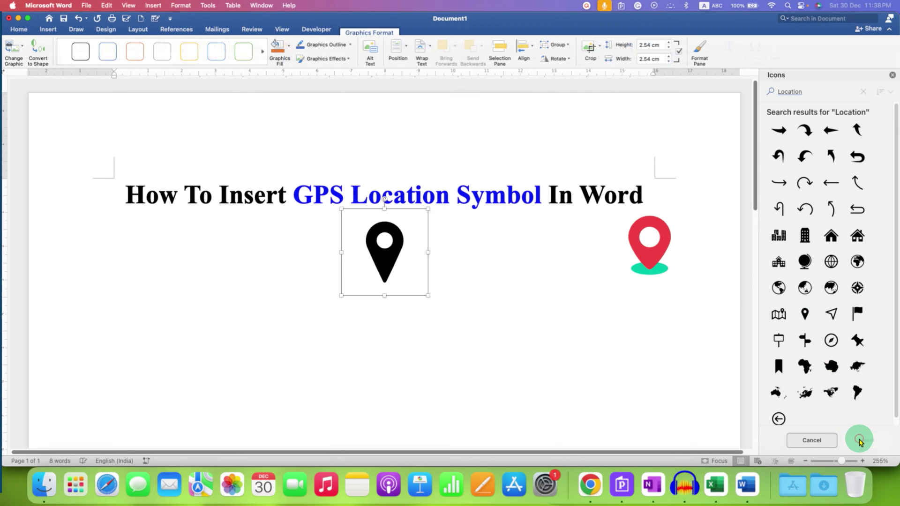
Close the Icons pane and set the black pin's wrapping to In Front of Text
{"action": "left_click", "coordinate": [892, 76]}
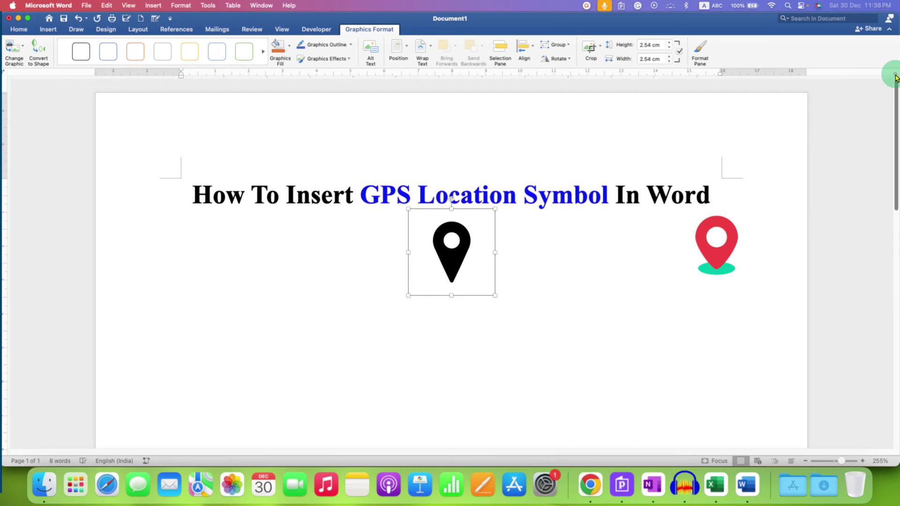
{"action": "left_click", "coordinate": [451, 287]}
{"action": "mouse_move", "coordinate": [465, 267]}
{"action": "left_mouse_down"}
{"action": "mouse_move", "coordinate": [445, 294]}
{"action": "mouse_move", "coordinate": [486, 267]}
{"action": "mouse_move", "coordinate": [434, 281]}
{"action": "mouse_move", "coordinate": [473, 273]}
{"action": "left_mouse_up"}
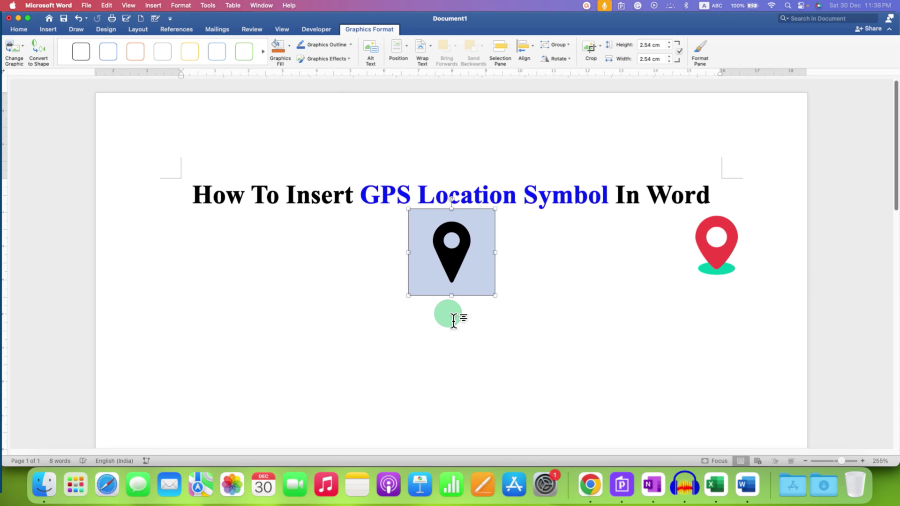
{"action": "right_click", "coordinate": [450, 255]}
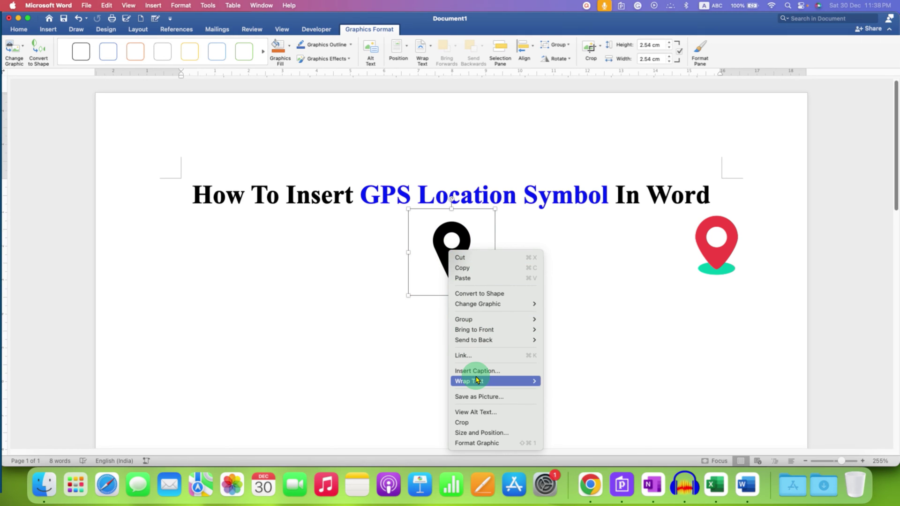
{"action": "mouse_move", "coordinate": [476, 380]}
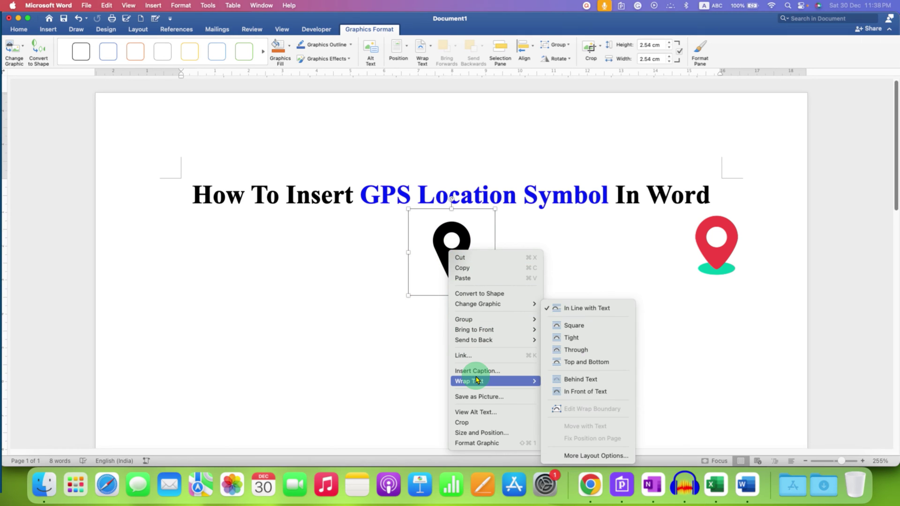
{"action": "left_click", "coordinate": [601, 393]}
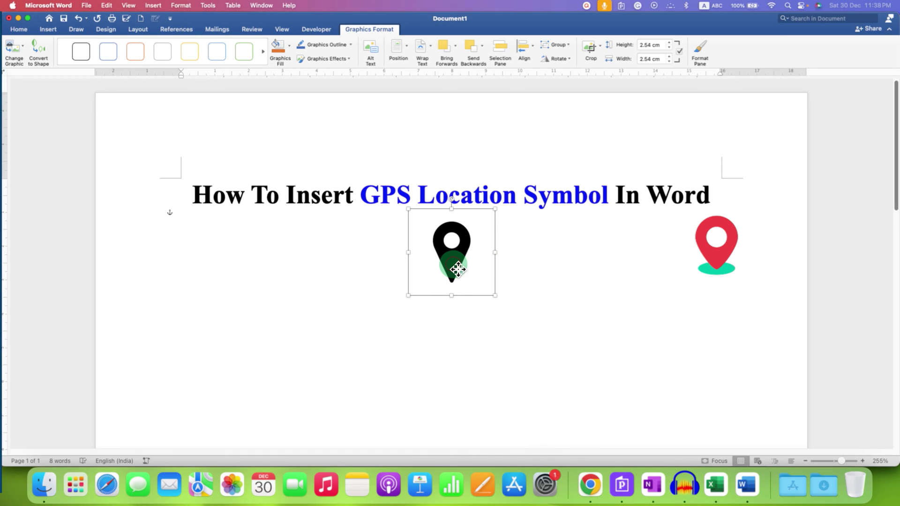
Nudge the pin left and down, then enlarge it to about 4.46 cm square
{"action": "mouse_move", "coordinate": [458, 269]}
{"action": "left_mouse_down"}
{"action": "mouse_move", "coordinate": [461, 304]}
{"action": "mouse_move", "coordinate": [495, 310]}
{"action": "mouse_move", "coordinate": [484, 291]}
{"action": "mouse_move", "coordinate": [445, 281]}
{"action": "left_mouse_up"}
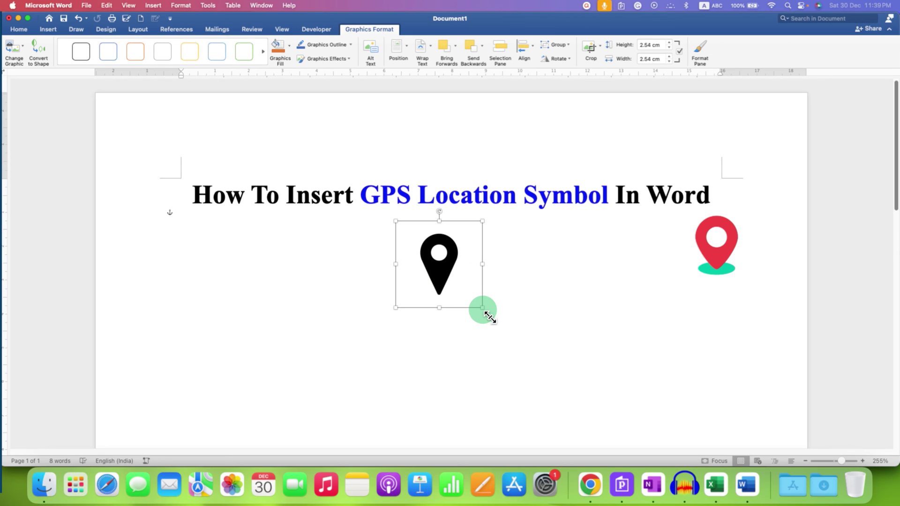
{"action": "left_click_drag", "start_coordinate": [487, 314], "coordinate": [547, 358]}
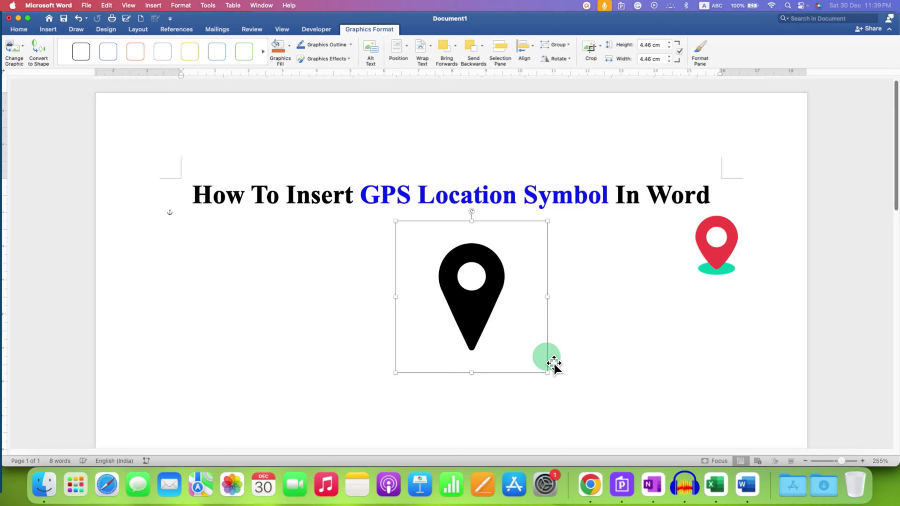
{"action": "left_click", "coordinate": [483, 313]}
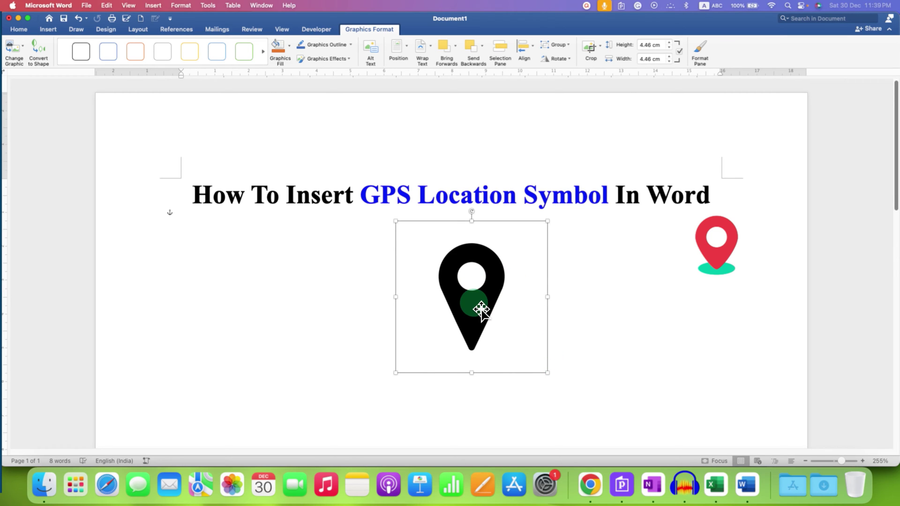
{"action": "right_click", "coordinate": [480, 310]}
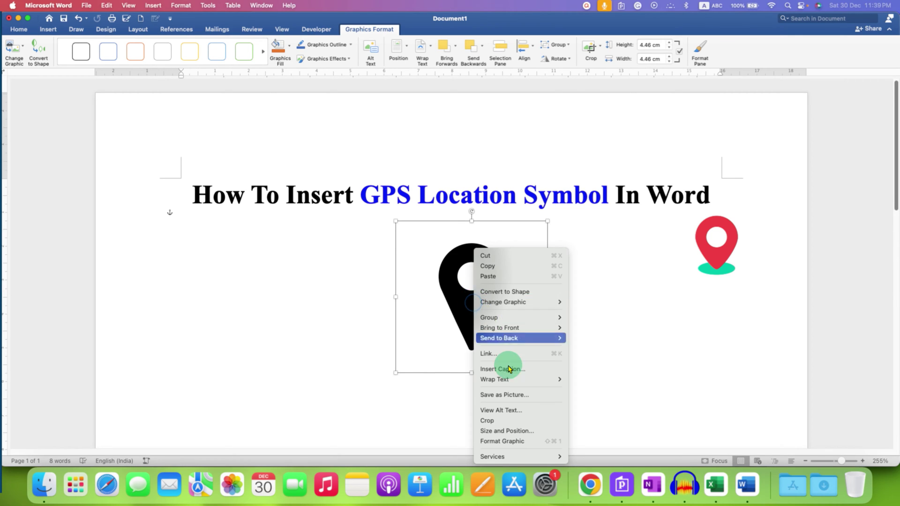
Give the pin graphic a solid red fill in Format Graphic
{"action": "left_click", "coordinate": [559, 442]}
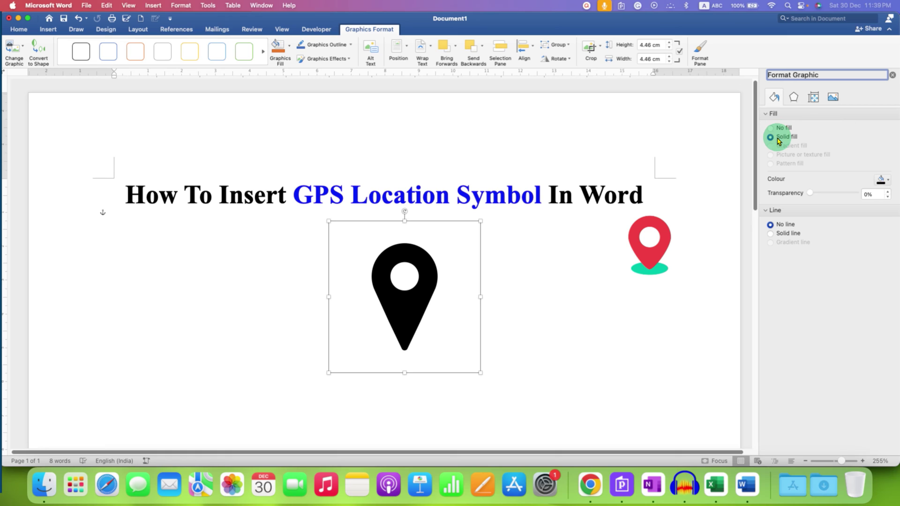
{"action": "left_click", "coordinate": [881, 179]}
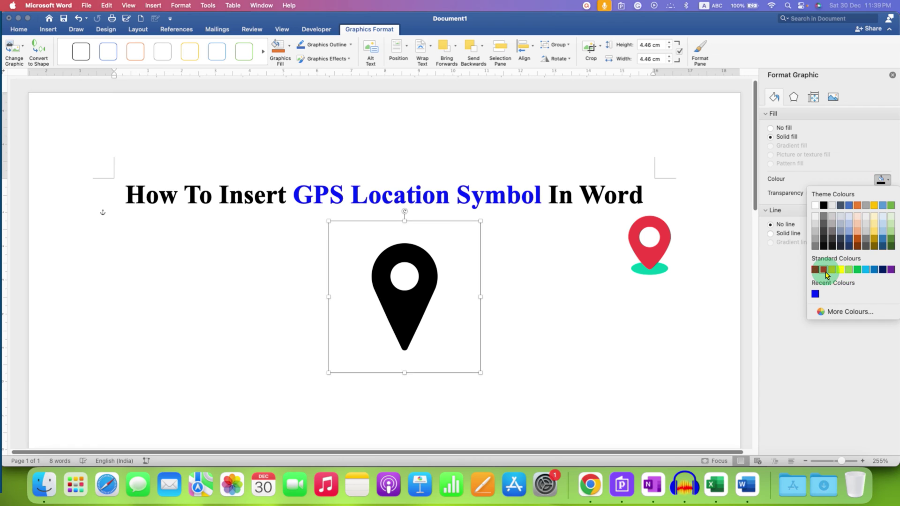
{"action": "left_click", "coordinate": [824, 270]}
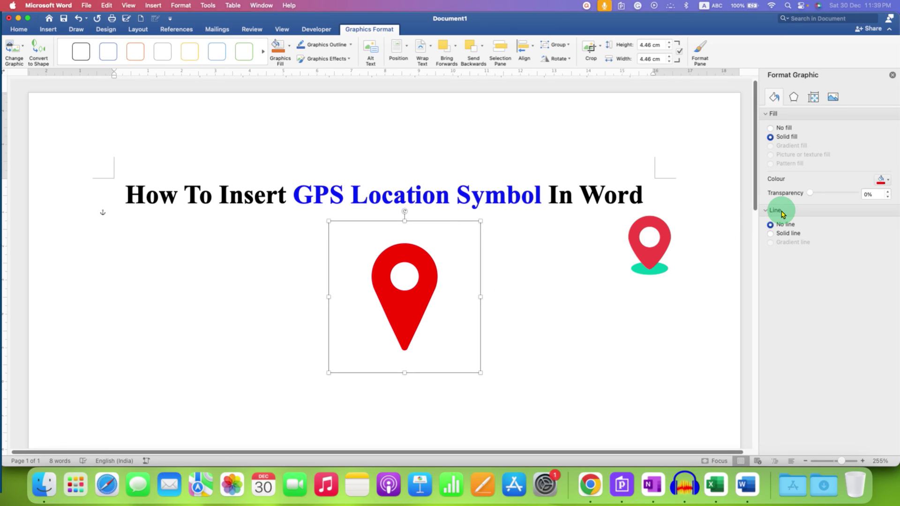
Give the pin a solid black outline 1.5 pt wide and close the pane
{"action": "left_click", "coordinate": [780, 234]}
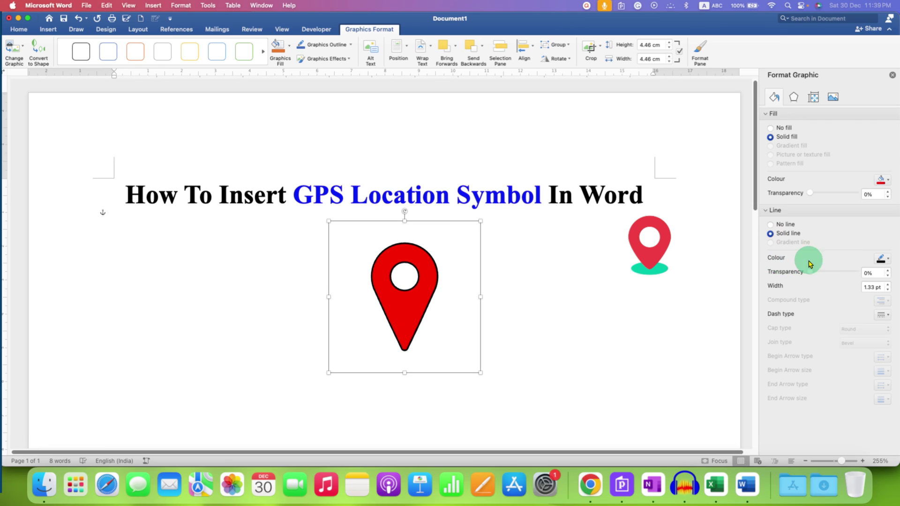
{"action": "left_click", "coordinate": [879, 259]}
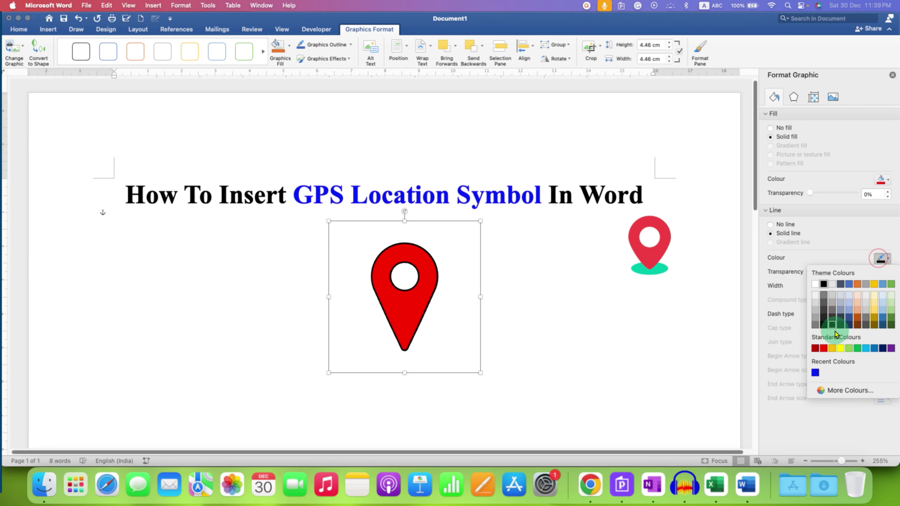
{"action": "left_click", "coordinate": [890, 349]}
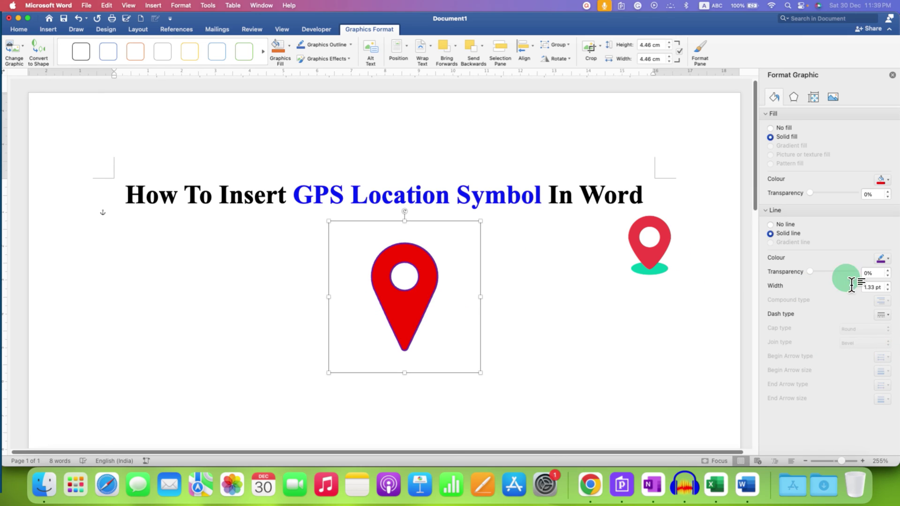
{"action": "left_click", "coordinate": [884, 260]}
{"action": "left_click", "coordinate": [824, 284]}
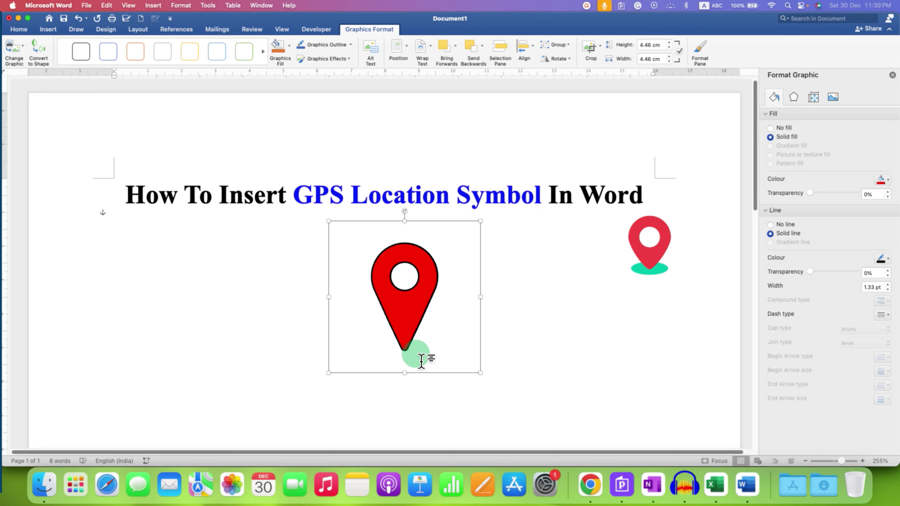
{"action": "left_click", "coordinate": [887, 293]}
{"action": "left_click", "coordinate": [888, 293]}
{"action": "left_click", "coordinate": [887, 293]}
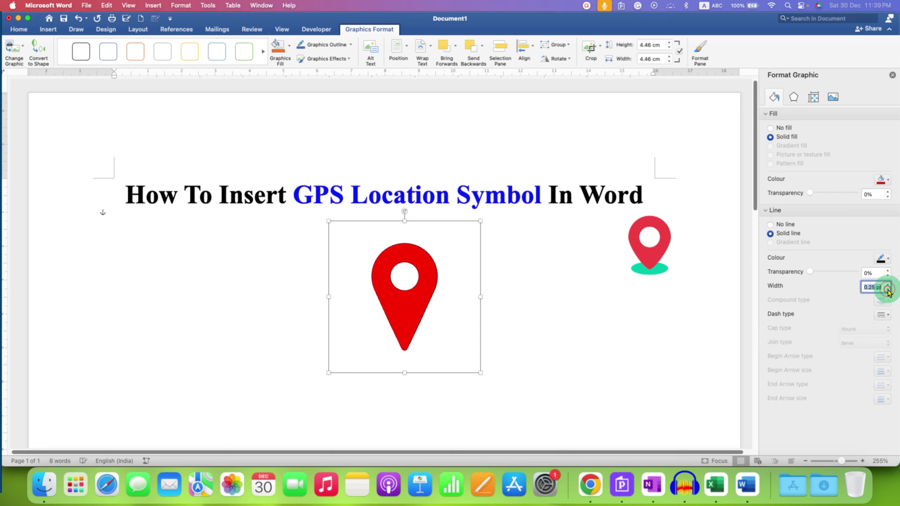
{"action": "left_click", "coordinate": [888, 283]}
{"action": "left_click", "coordinate": [888, 284]}
{"action": "left_click", "coordinate": [888, 283]}
{"action": "left_click", "coordinate": [888, 284]}
{"action": "left_click", "coordinate": [888, 284]}
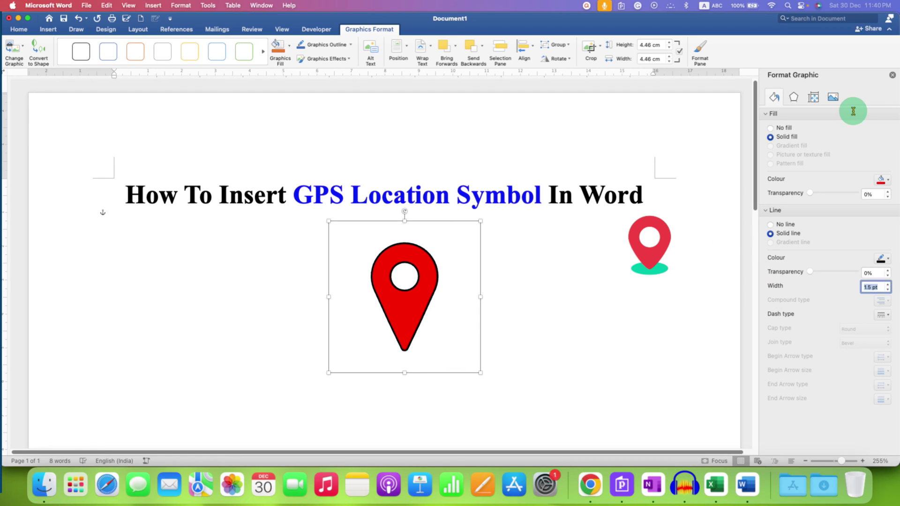
{"action": "left_click", "coordinate": [895, 75]}
{"action": "left_click", "coordinate": [739, 274]}
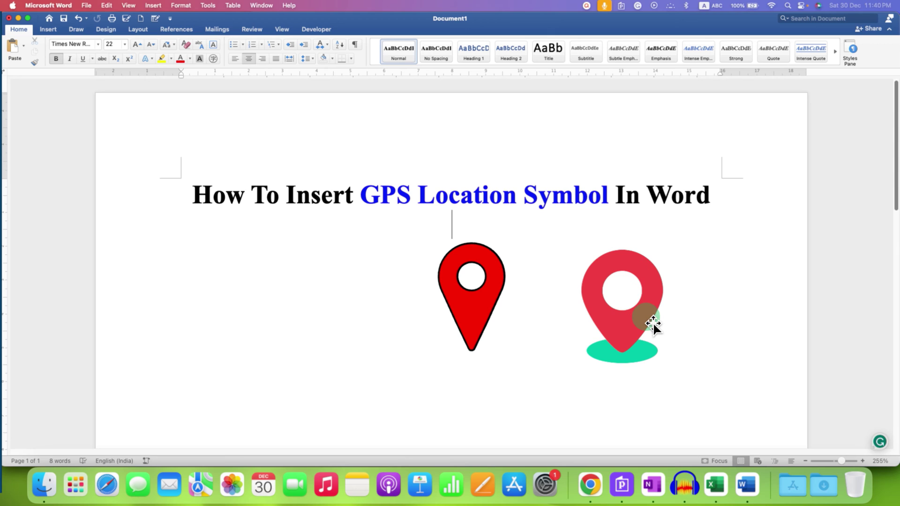
In Chrome, search Google for 'gps location symbol'
{"action": "left_click", "coordinate": [592, 485]}
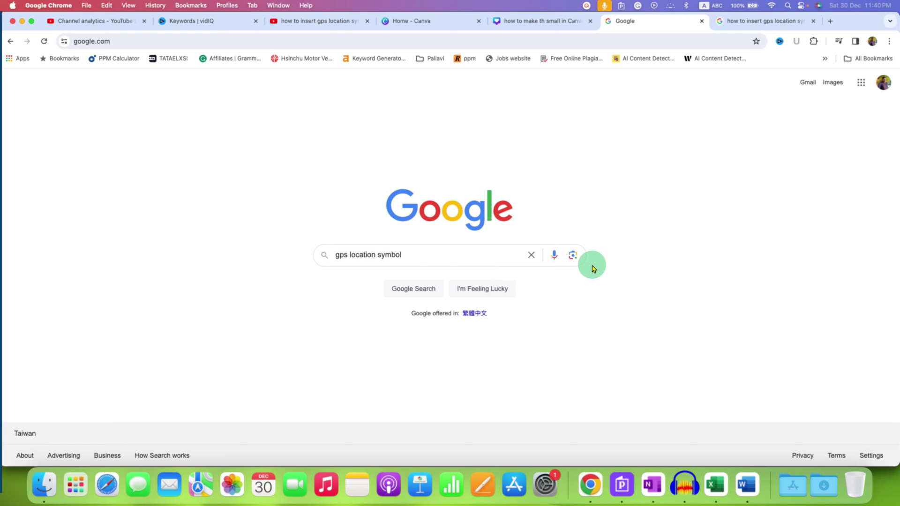
{"action": "left_click", "coordinate": [435, 251]}
{"action": "key", "text": "Return"}
{"action": "scroll", "coordinate": [411, 253], "scroll_direction": "down", "scroll_amount": 10}
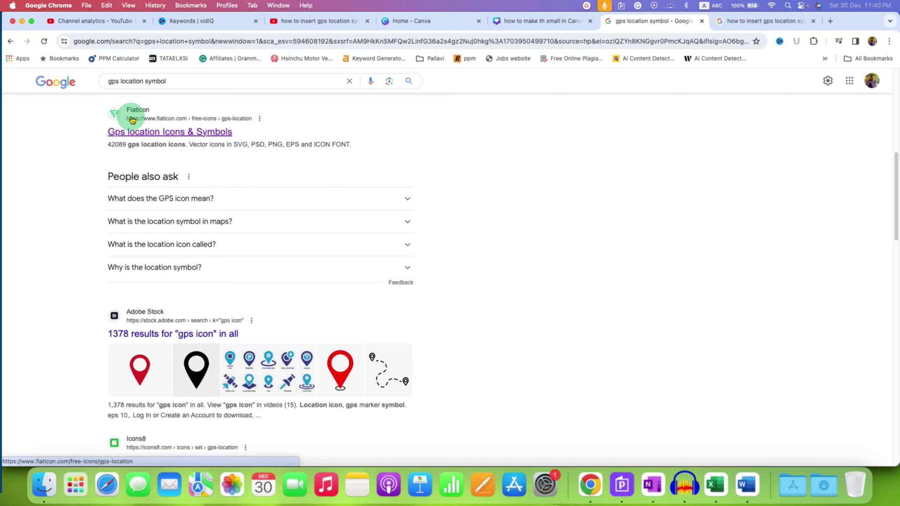
Open the Flaticon GPS location icons page and copy a red pin icon as PNG
{"action": "left_click", "coordinate": [190, 136]}
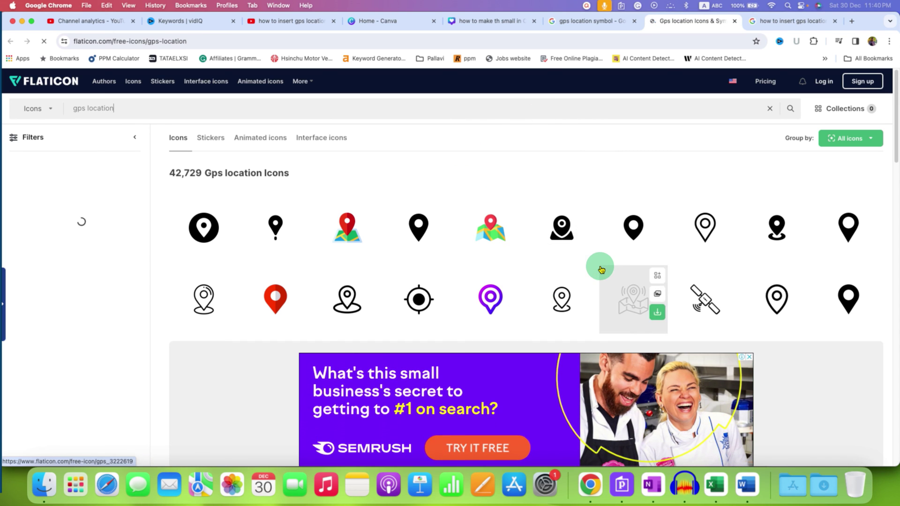
{"action": "scroll", "coordinate": [716, 273], "scroll_direction": "down", "scroll_amount": 4}
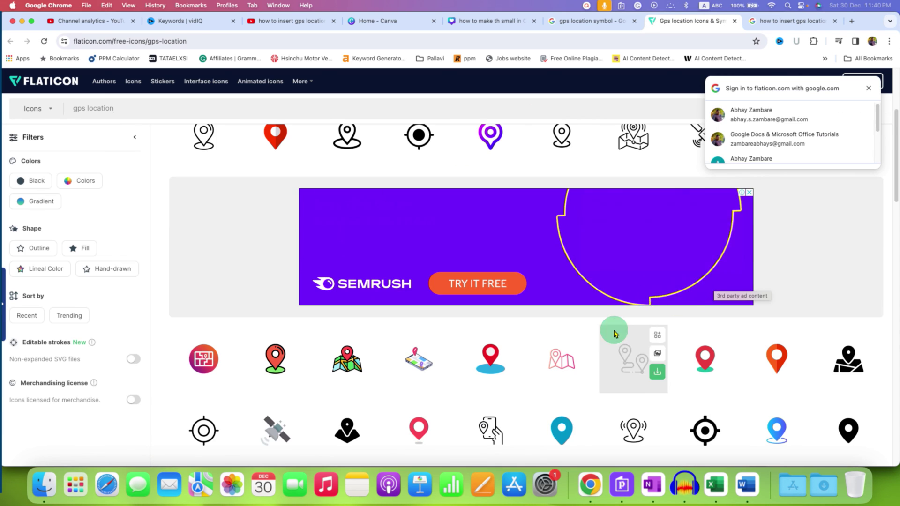
{"action": "left_click", "coordinate": [489, 362]}
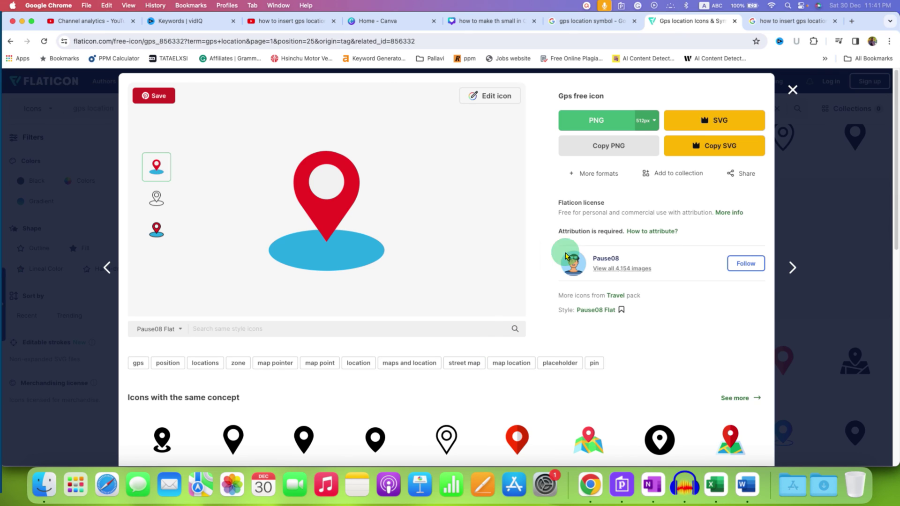
{"action": "left_click", "coordinate": [630, 153]}
In Word, Paste Special the copied icon as a PNG picture and shrink it
{"action": "left_click", "coordinate": [746, 485]}
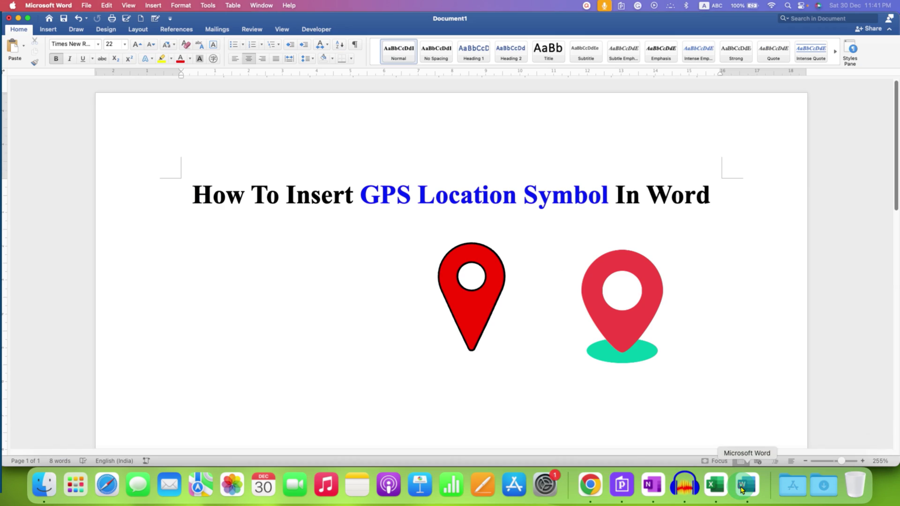
{"action": "right_click", "coordinate": [352, 294]}
{"action": "left_click", "coordinate": [370, 323]}
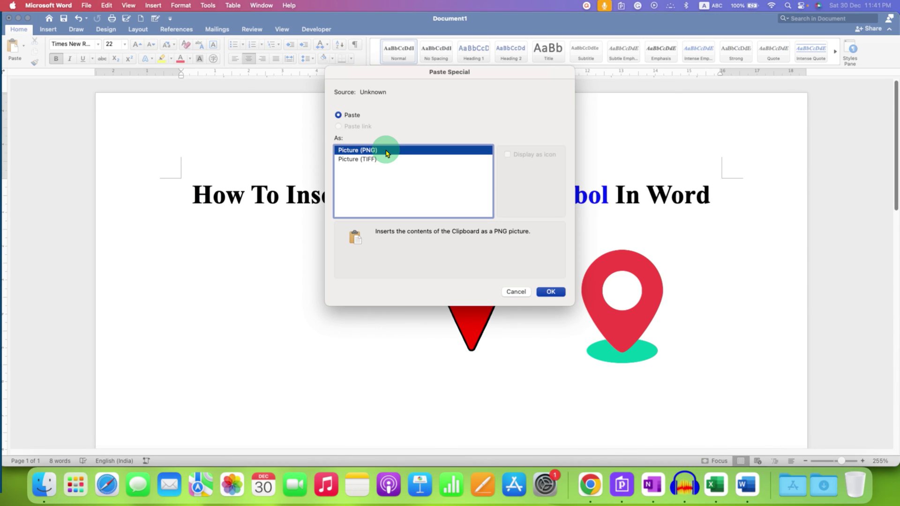
{"action": "left_click", "coordinate": [553, 291]}
{"action": "left_click_drag", "start_coordinate": [180, 80], "coordinate": [511, 445]}
{"action": "left_click_drag", "start_coordinate": [427, 127], "coordinate": [311, 161]}
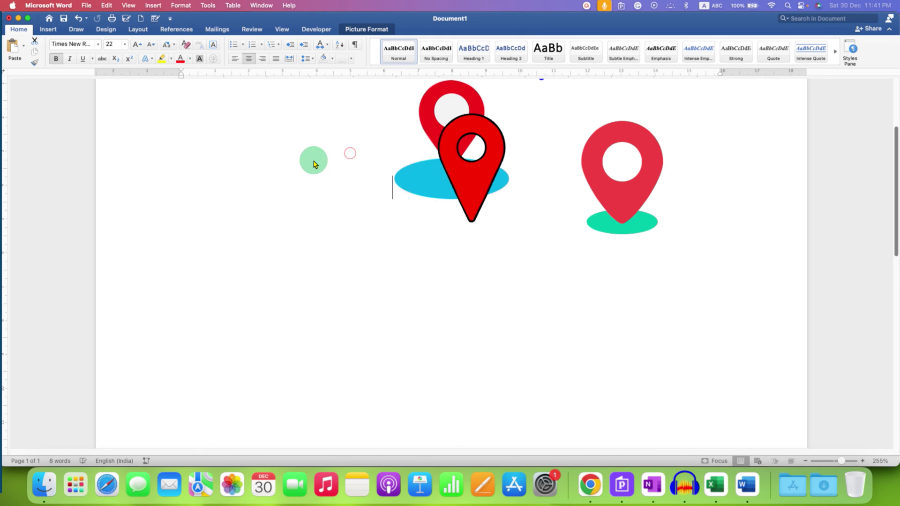
{"action": "scroll", "coordinate": [492, 225], "scroll_direction": "up", "scroll_amount": 5}
Set the pasted picture's wrapping to In Front of Text
{"action": "left_click_drag", "start_coordinate": [460, 252], "coordinate": [536, 261]}
{"action": "left_click_drag", "start_coordinate": [401, 220], "coordinate": [409, 224]}
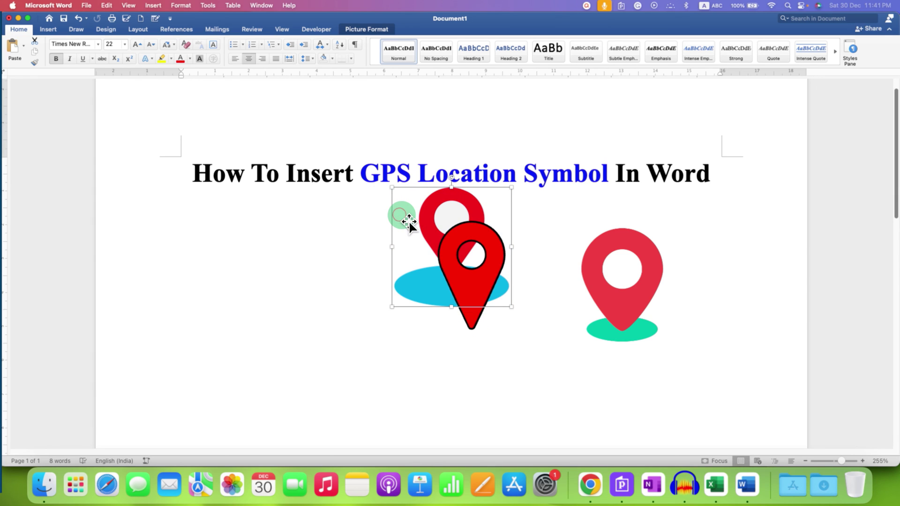
{"action": "right_click", "coordinate": [409, 224]}
{"action": "mouse_move", "coordinate": [458, 350]}
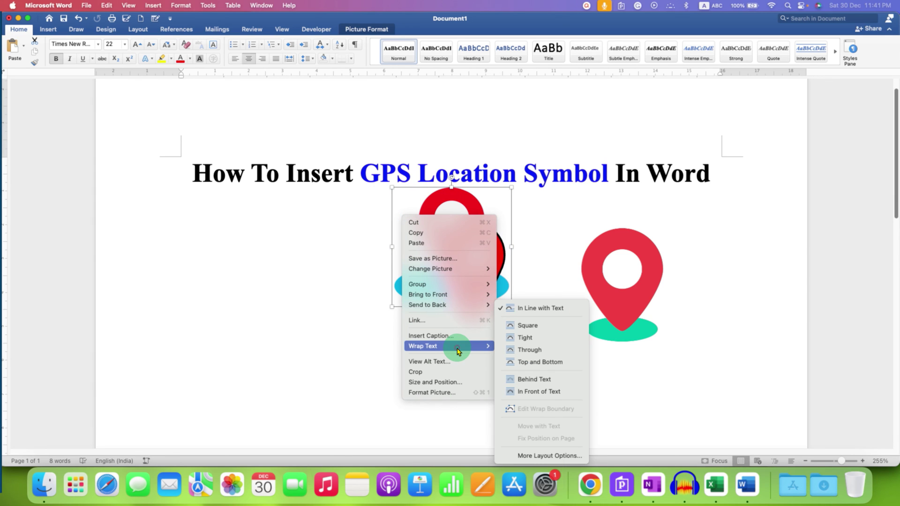
{"action": "left_click", "coordinate": [545, 399]}
Place the picture left of the outlined red pin, resized to about 4.03 cm square
{"action": "left_click_drag", "start_coordinate": [436, 258], "coordinate": [291, 290]}
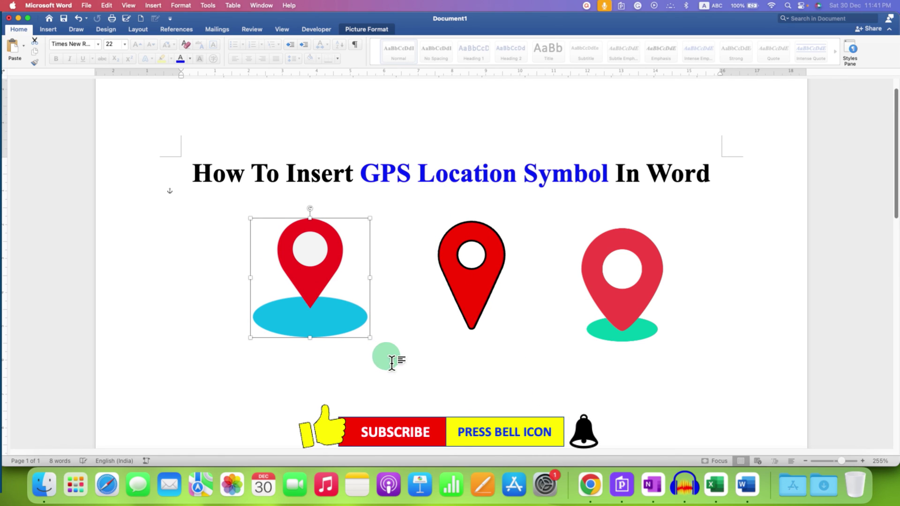
{"action": "mouse_move", "coordinate": [369, 340]}
{"action": "left_mouse_down"}
{"action": "mouse_move", "coordinate": [430, 386]}
{"action": "mouse_move", "coordinate": [323, 298]}
{"action": "mouse_move", "coordinate": [393, 361]}
{"action": "mouse_move", "coordinate": [381, 348]}
{"action": "left_mouse_up"}
{"action": "left_click", "coordinate": [470, 389]}
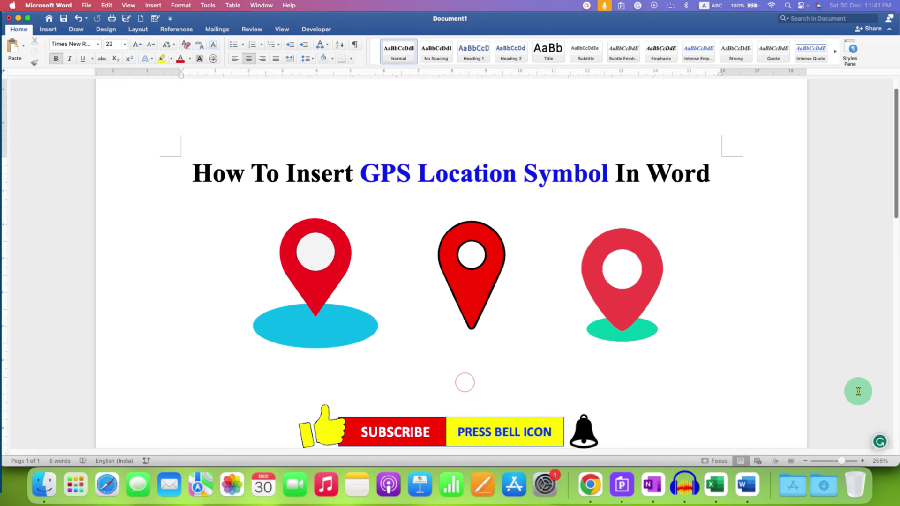